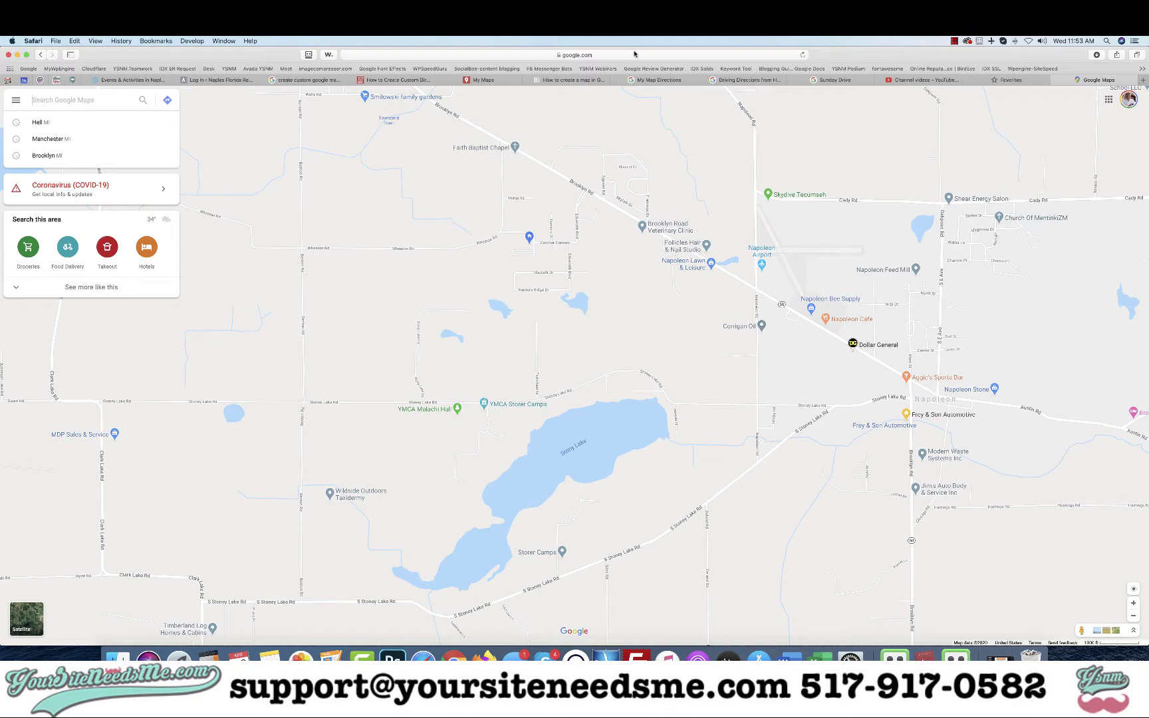
Reload the Google Maps page and open the empty directions panel.
{"action": "left_click", "coordinate": [429, 55]}
{"action": "left_click", "coordinate": [431, 55]}
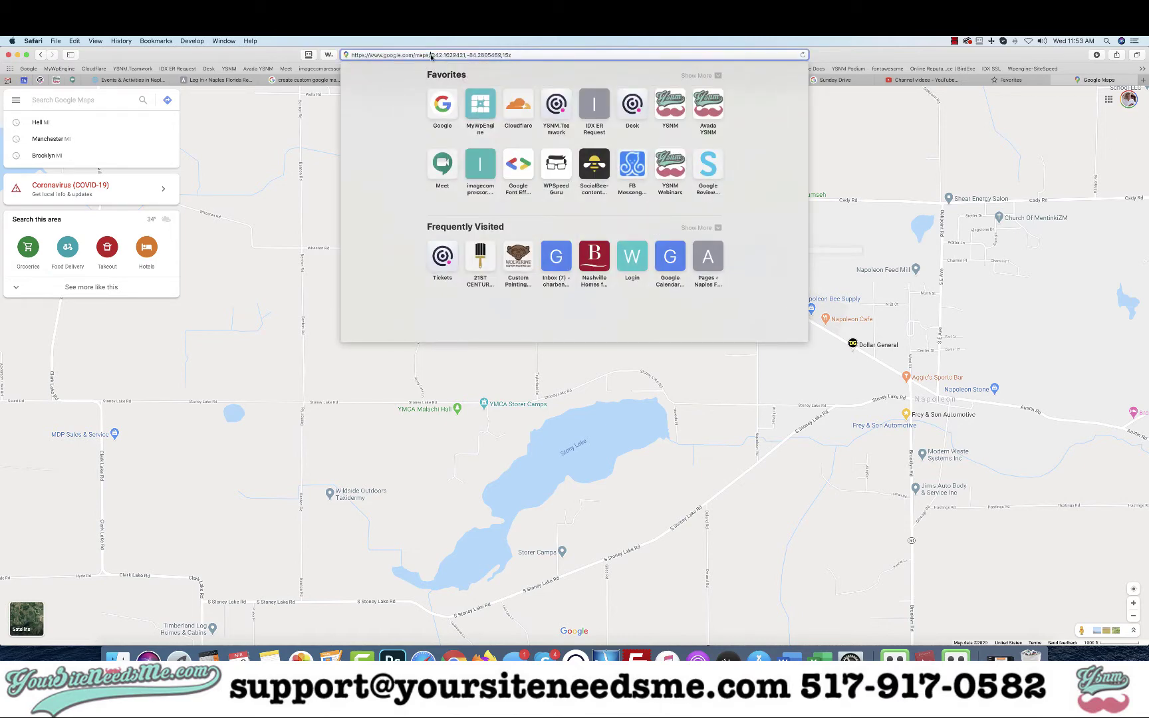
{"action": "key", "text": "Return"}
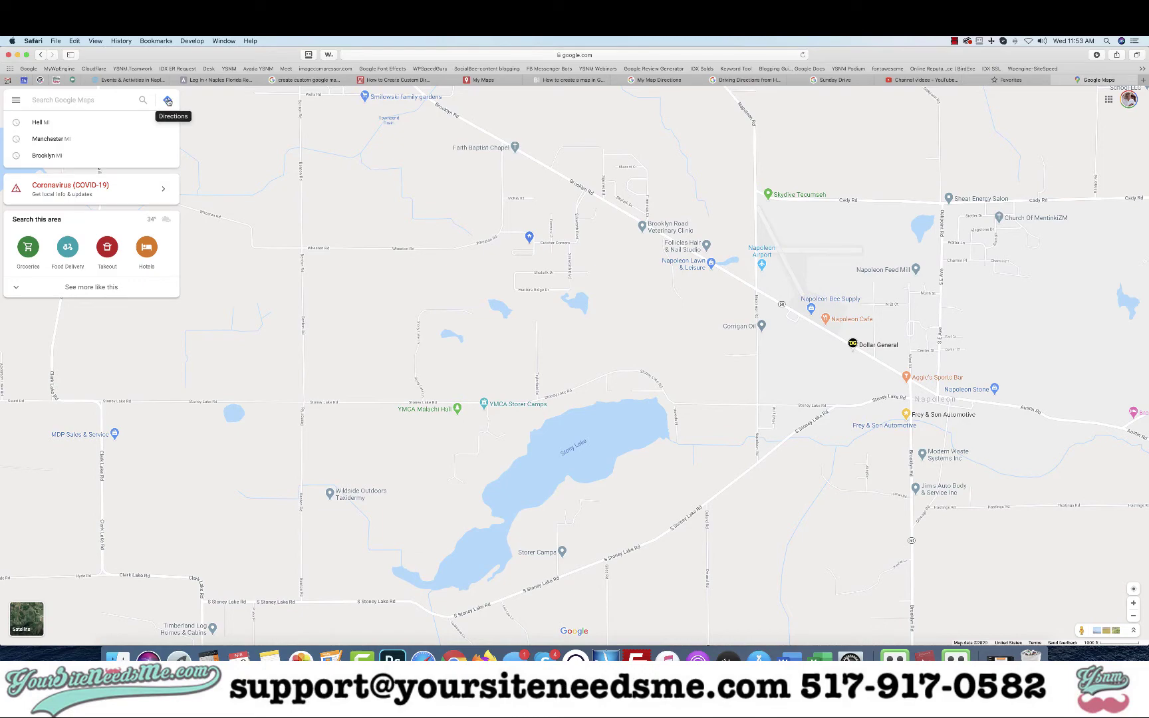
{"action": "scroll", "coordinate": [168, 101], "scroll_direction": "up", "scroll_amount": 5}
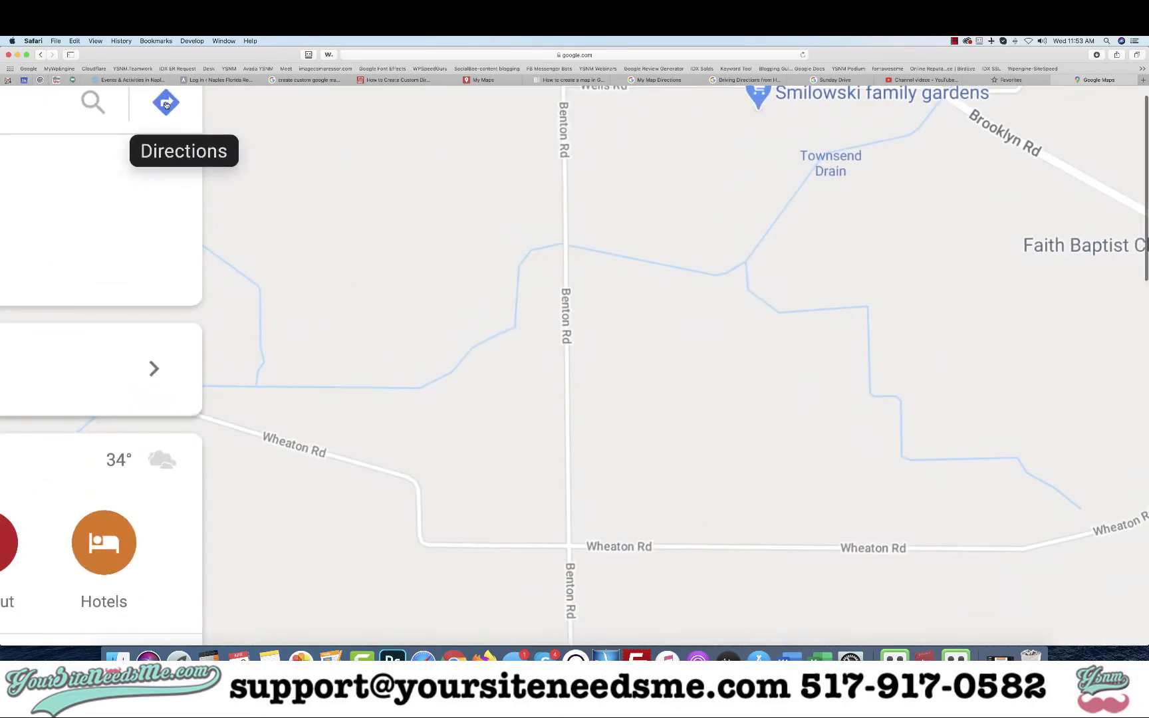
{"action": "scroll", "coordinate": [166, 103], "scroll_direction": "down", "scroll_amount": 5}
{"action": "left_click", "coordinate": [166, 104]}
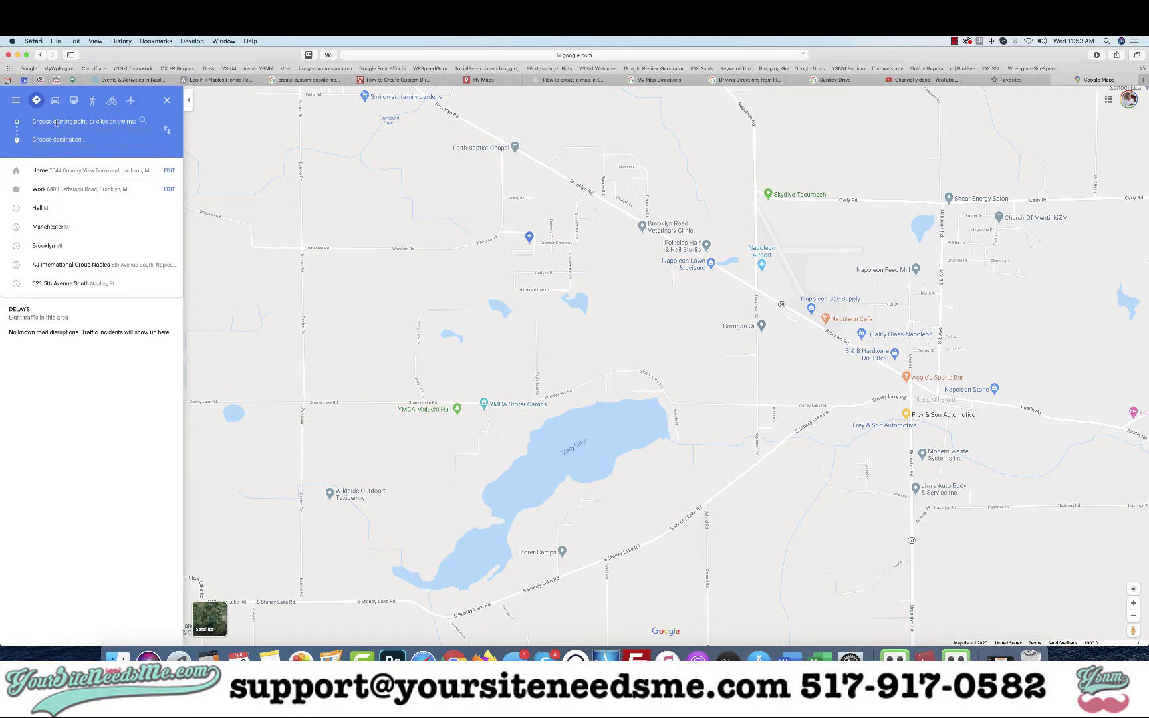
Route from Brooklyn, Michigan to Hell, Michigan and add an empty third stop.
{"action": "type", "text": "Brooklyn, MI"}
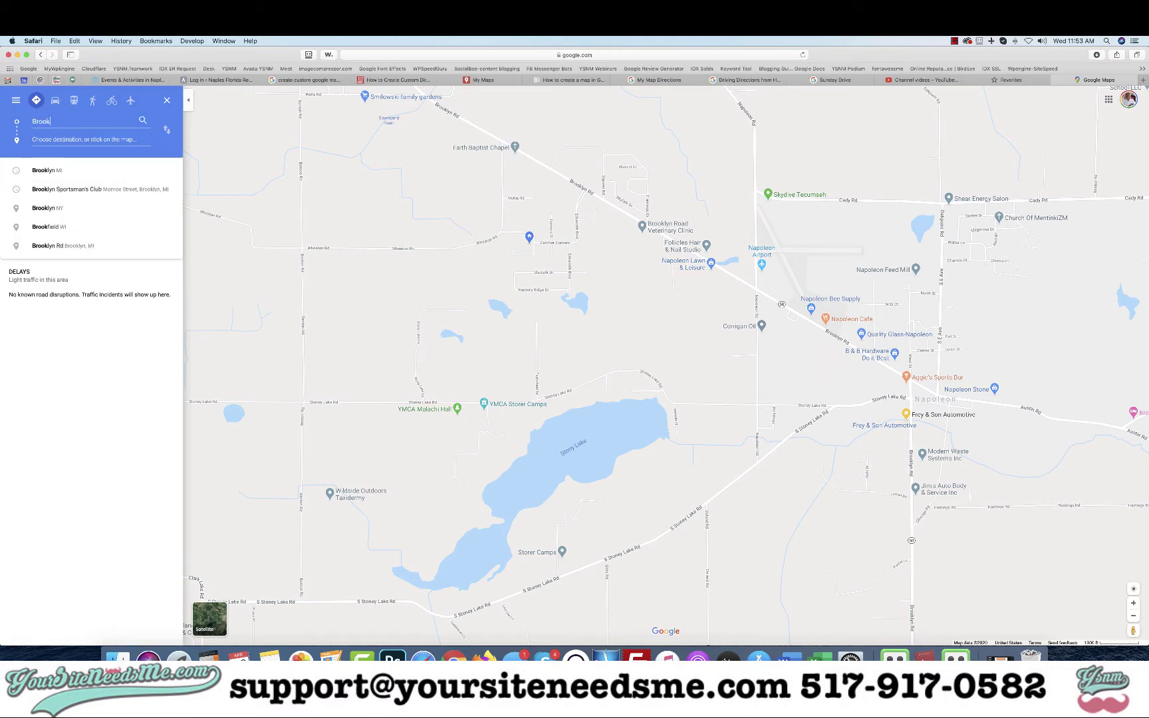
{"action": "left_click", "coordinate": [55, 171]}
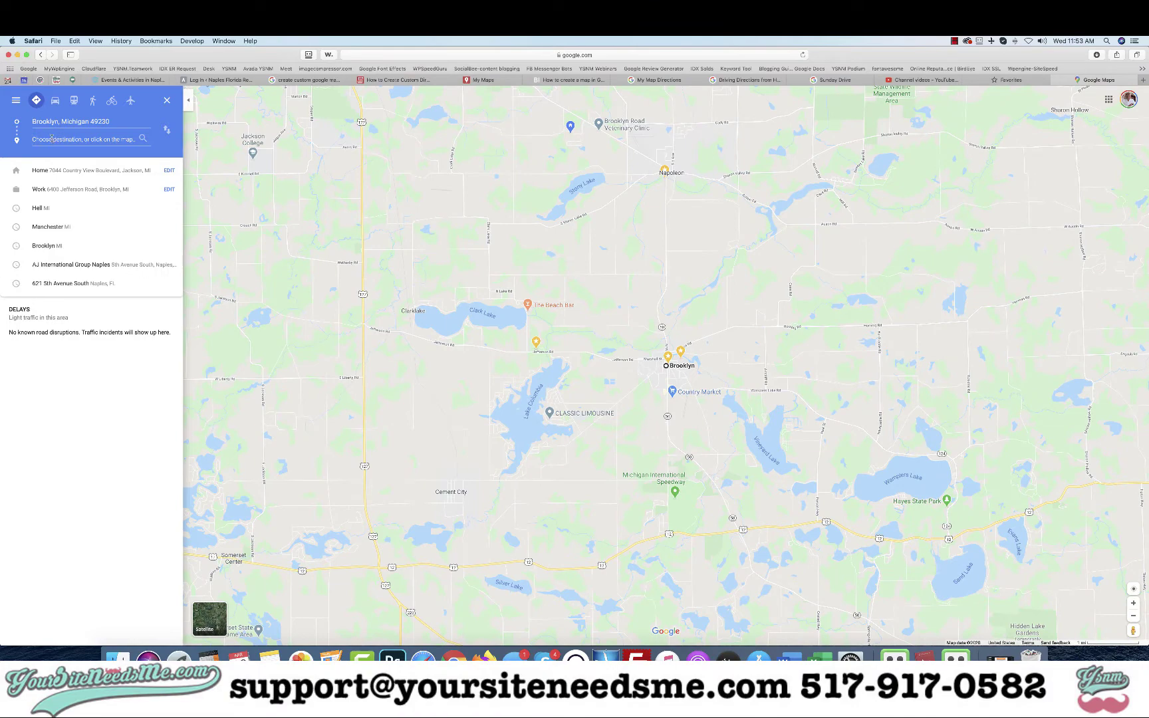
{"action": "type", "text": "Hell, MI"}
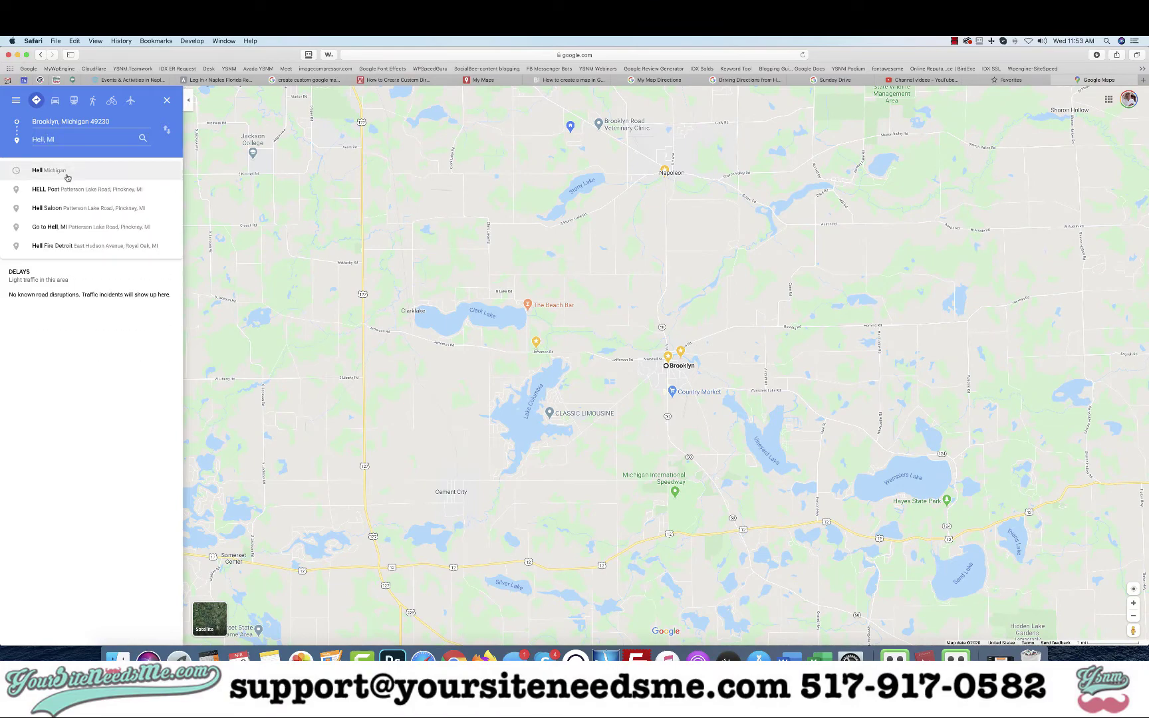
{"action": "left_click", "coordinate": [64, 172]}
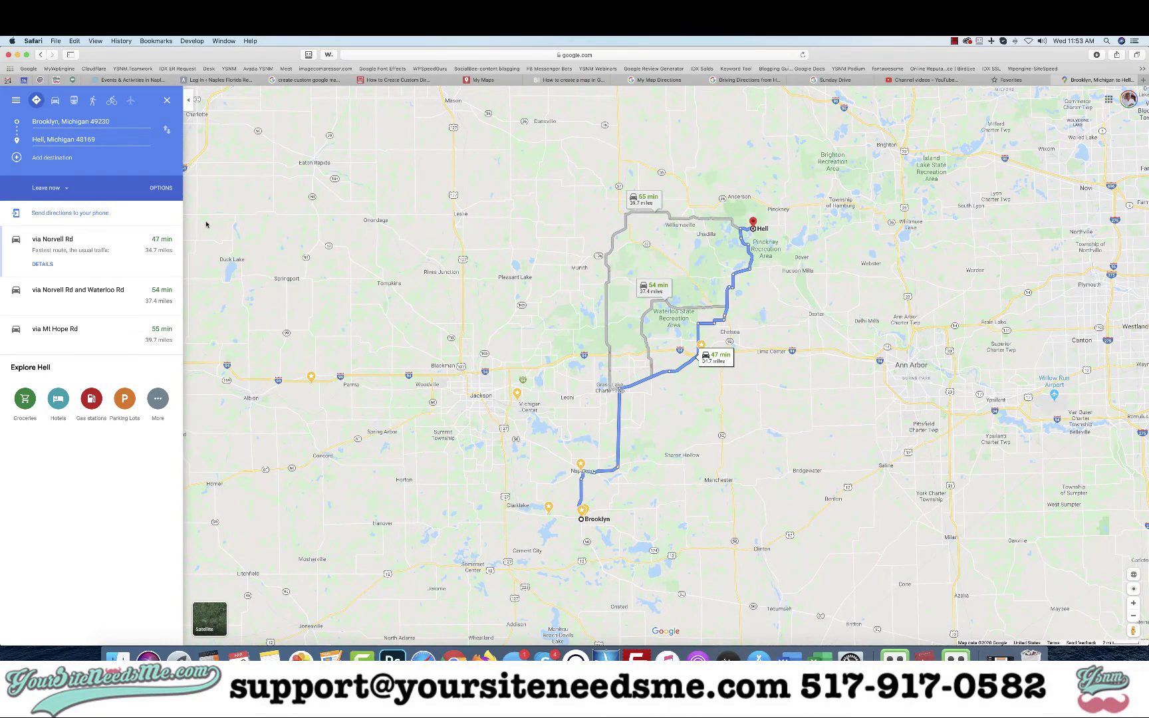
{"action": "left_click", "coordinate": [17, 159]}
Set Manchester, Michigan as the third stop.
{"action": "left_click", "coordinate": [95, 158]}
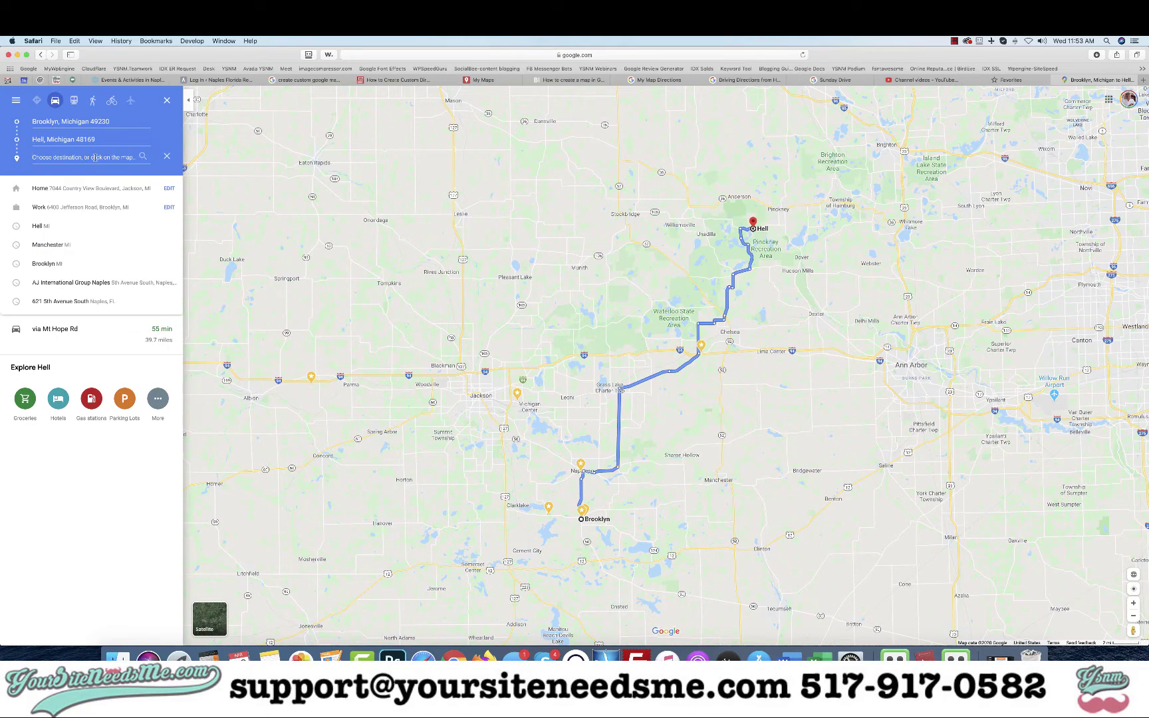
{"action": "type", "text": "Manchester, MI"}
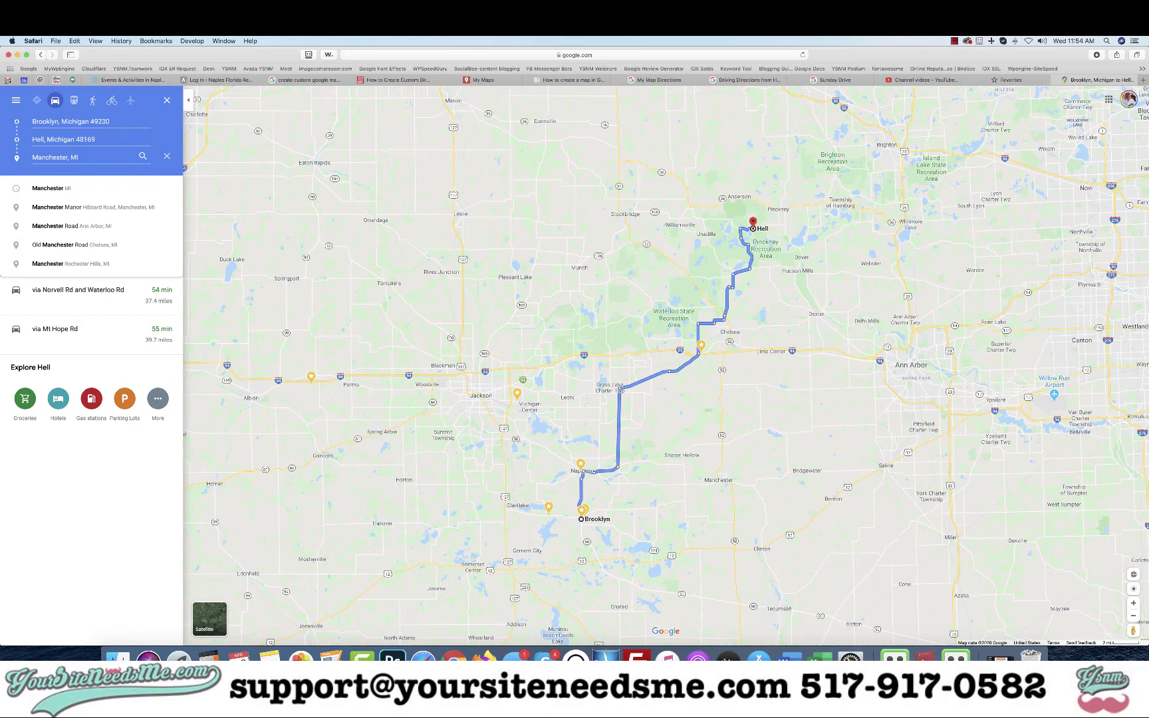
{"action": "mouse_move", "coordinate": [675, 316]}
{"action": "key", "text": "BackSpace"}
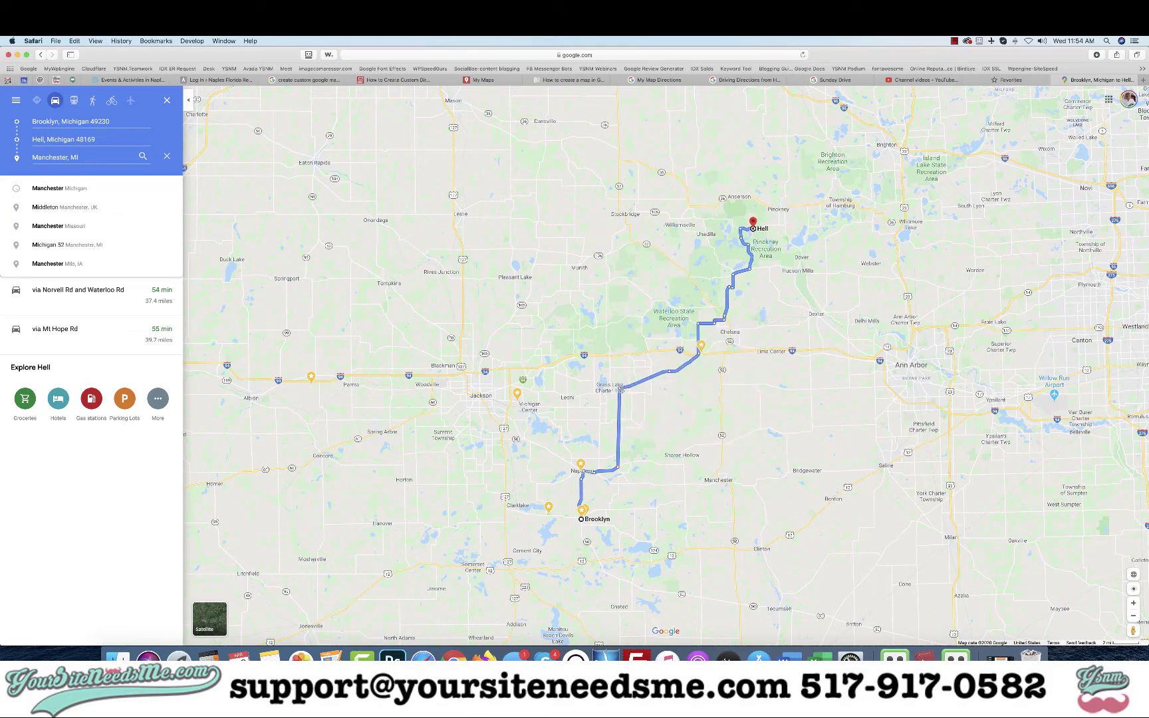
{"action": "left_click", "coordinate": [67, 189]}
Add Waterloo State Recreation Area and Hudson Mills Metropark as the fourth and fifth stops.
{"action": "left_click", "coordinate": [16, 177]}
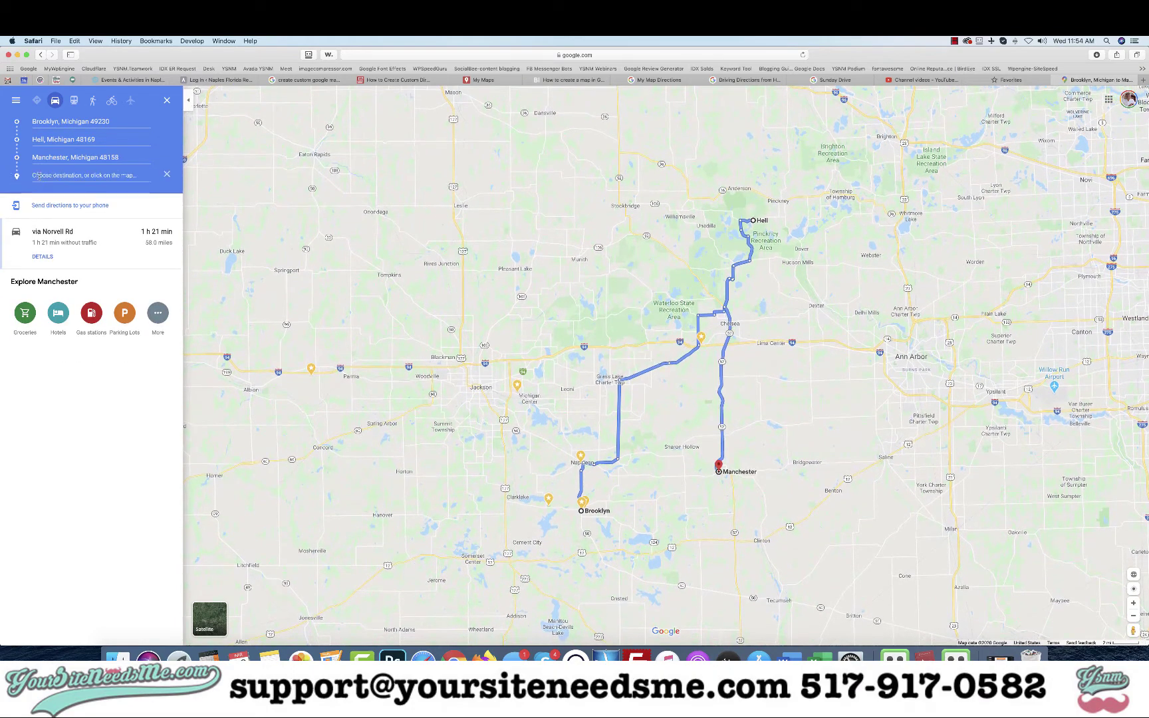
{"action": "type", "text": "Waterloo"}
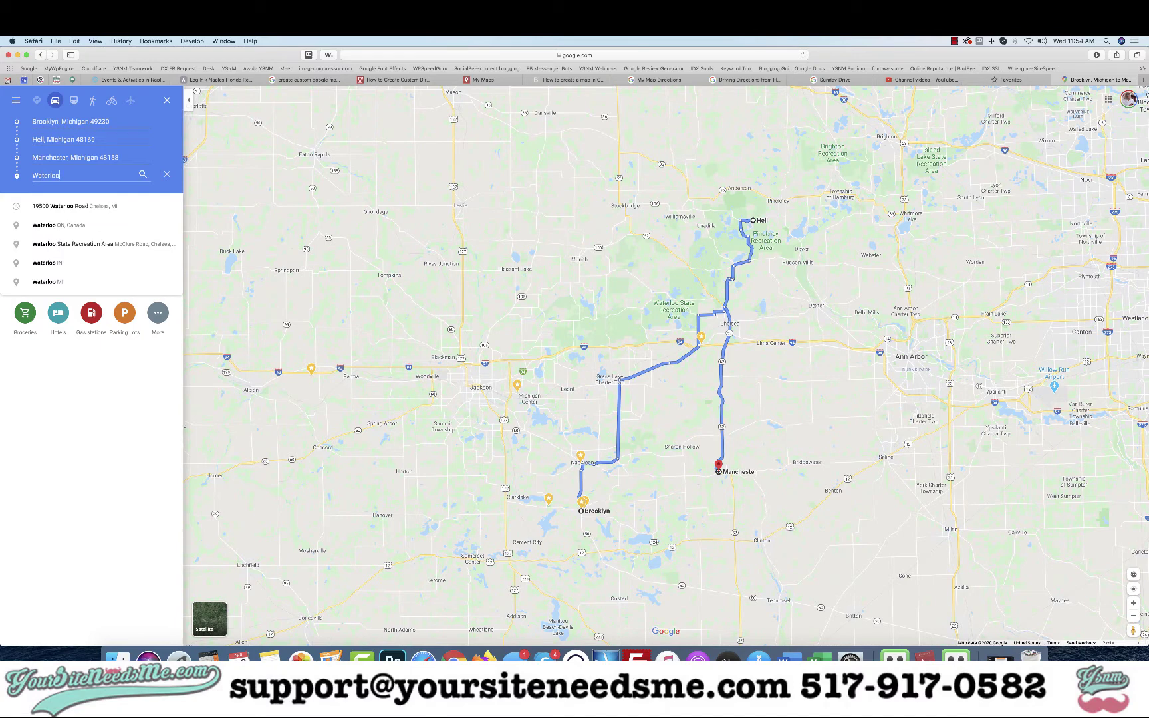
{"action": "type", "text": " State"}
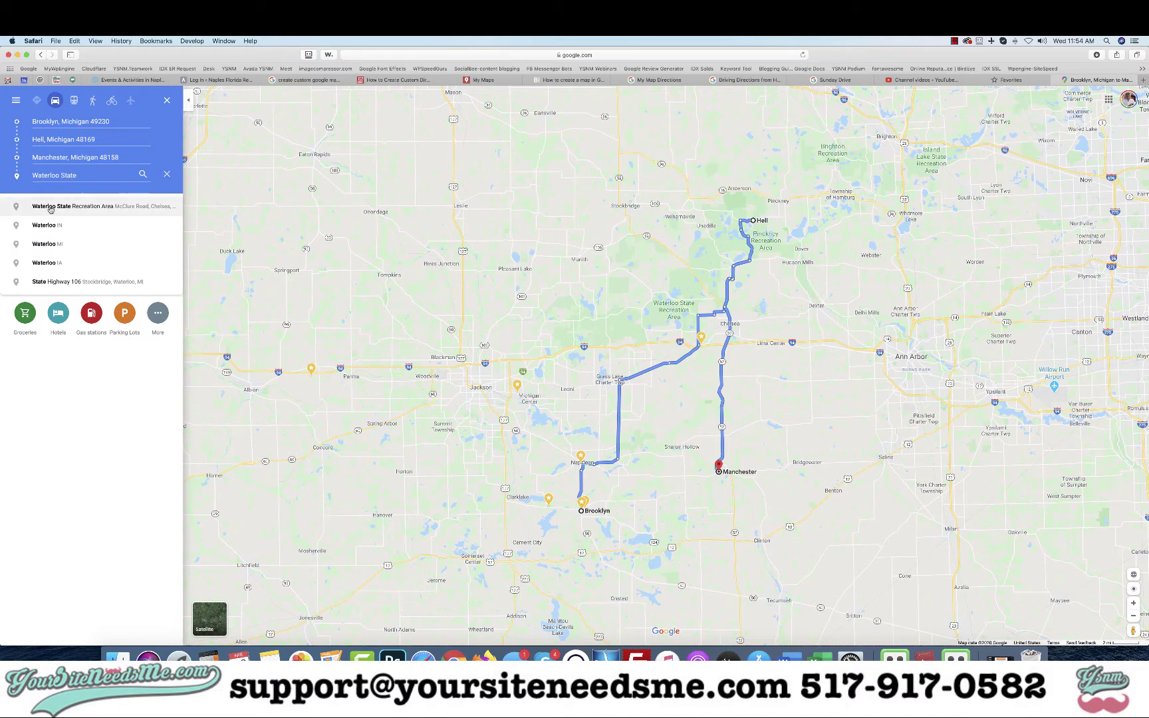
{"action": "left_click", "coordinate": [58, 207]}
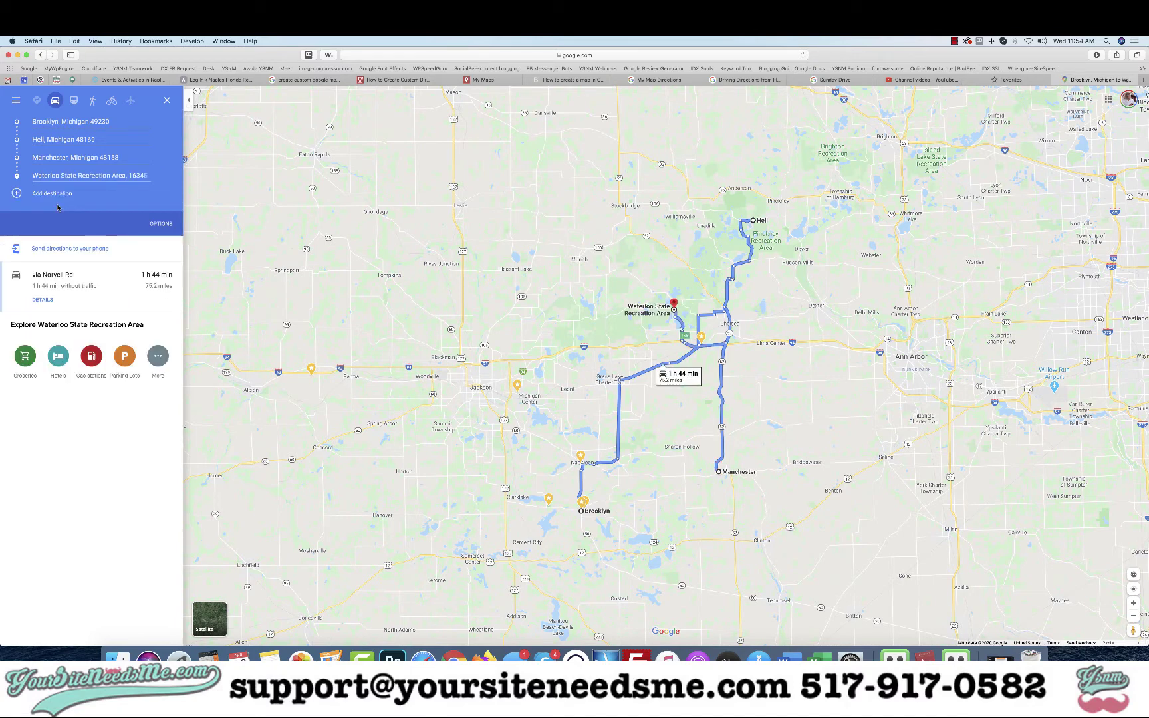
{"action": "left_click", "coordinate": [17, 194]}
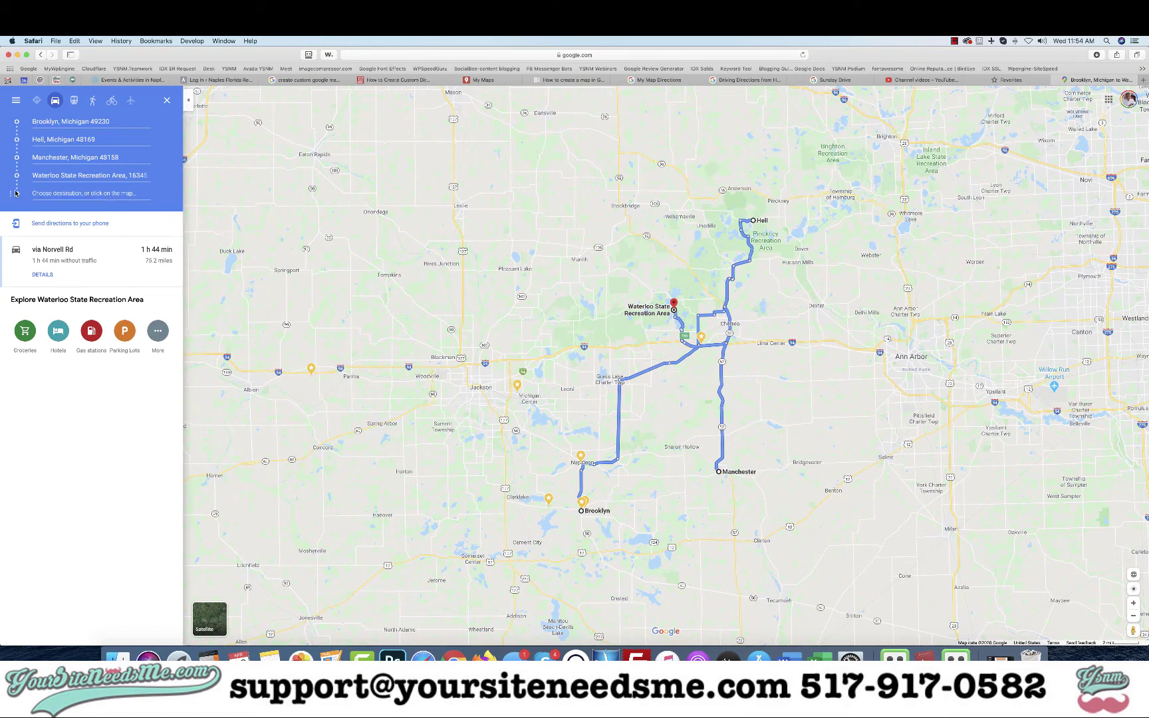
{"action": "left_click", "coordinate": [99, 195]}
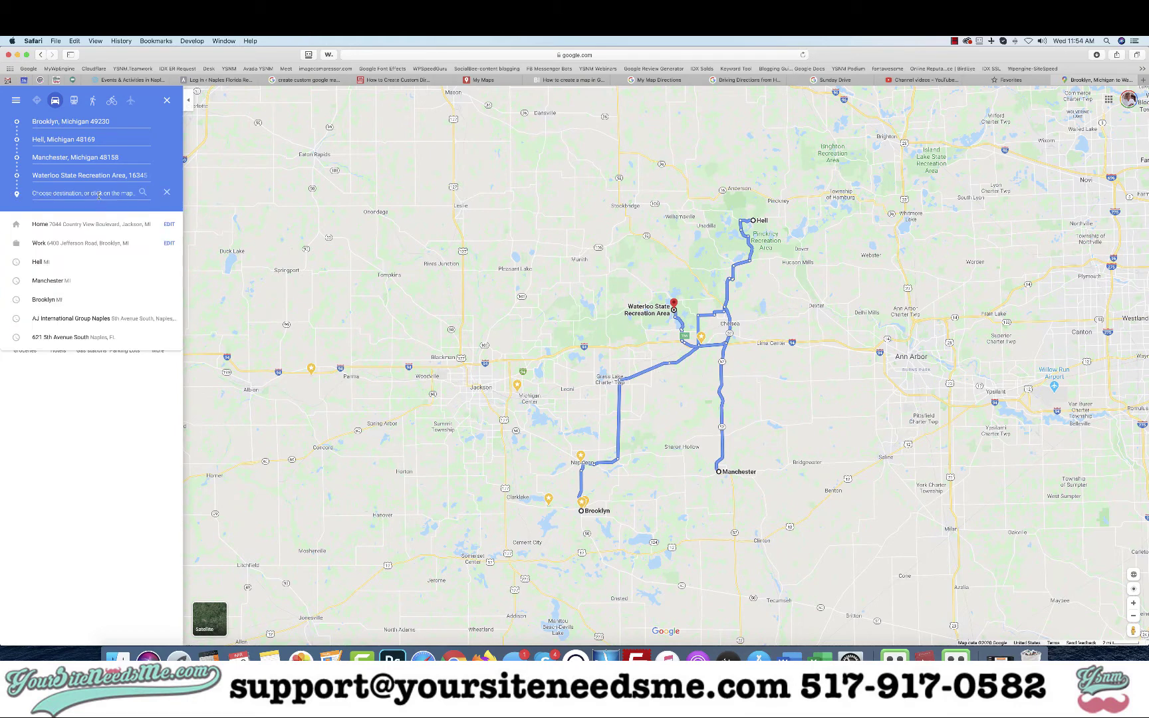
{"action": "type", "text": "Hudson Mills"}
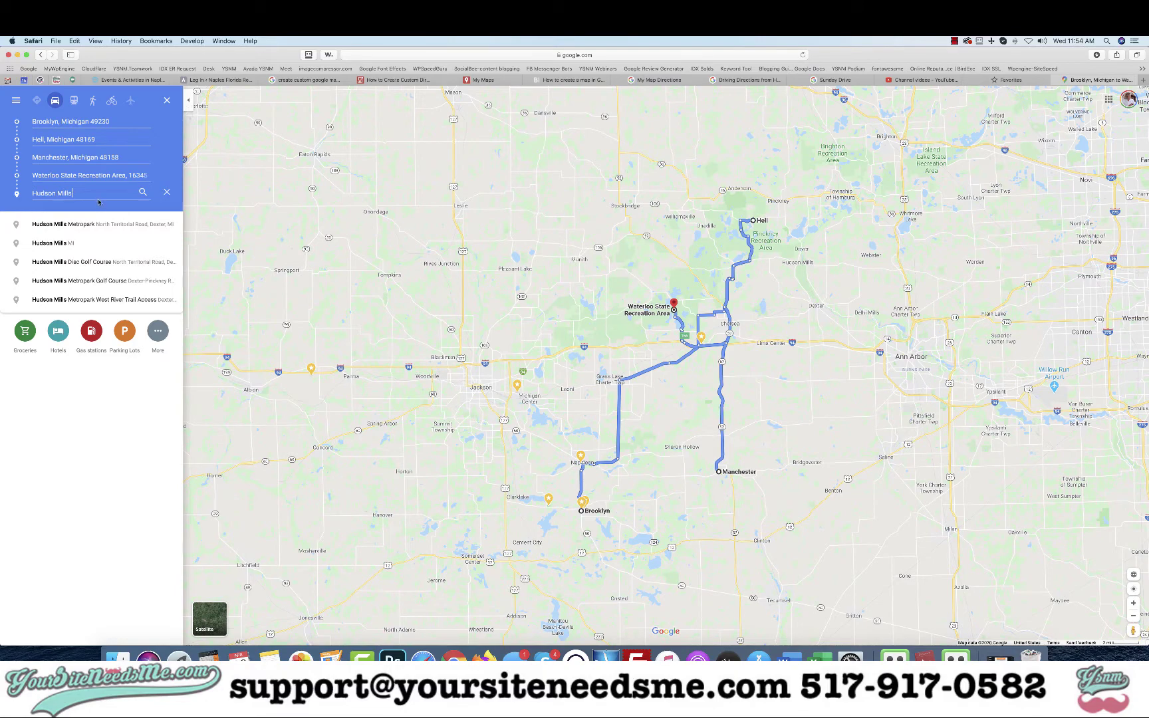
{"action": "left_click", "coordinate": [93, 224]}
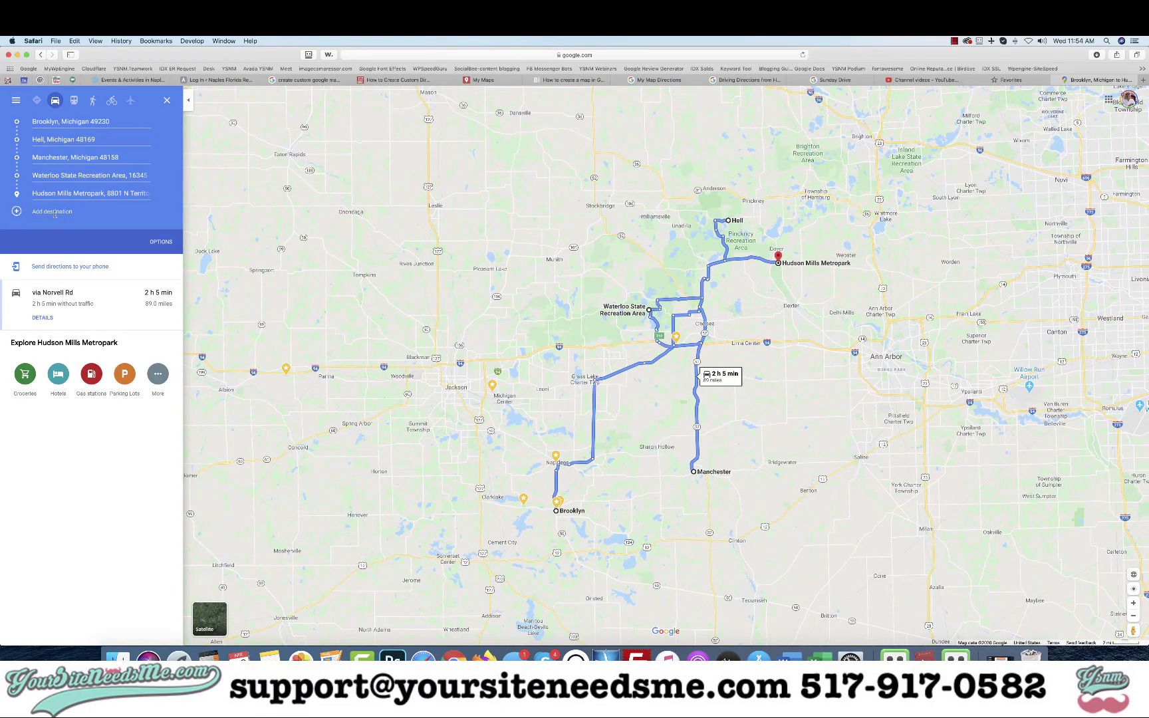
Add Grass Lake Charter Township as a stop and end the route at Brooklyn, Michigan.
{"action": "left_click", "coordinate": [18, 211]}
{"action": "left_click", "coordinate": [56, 211]}
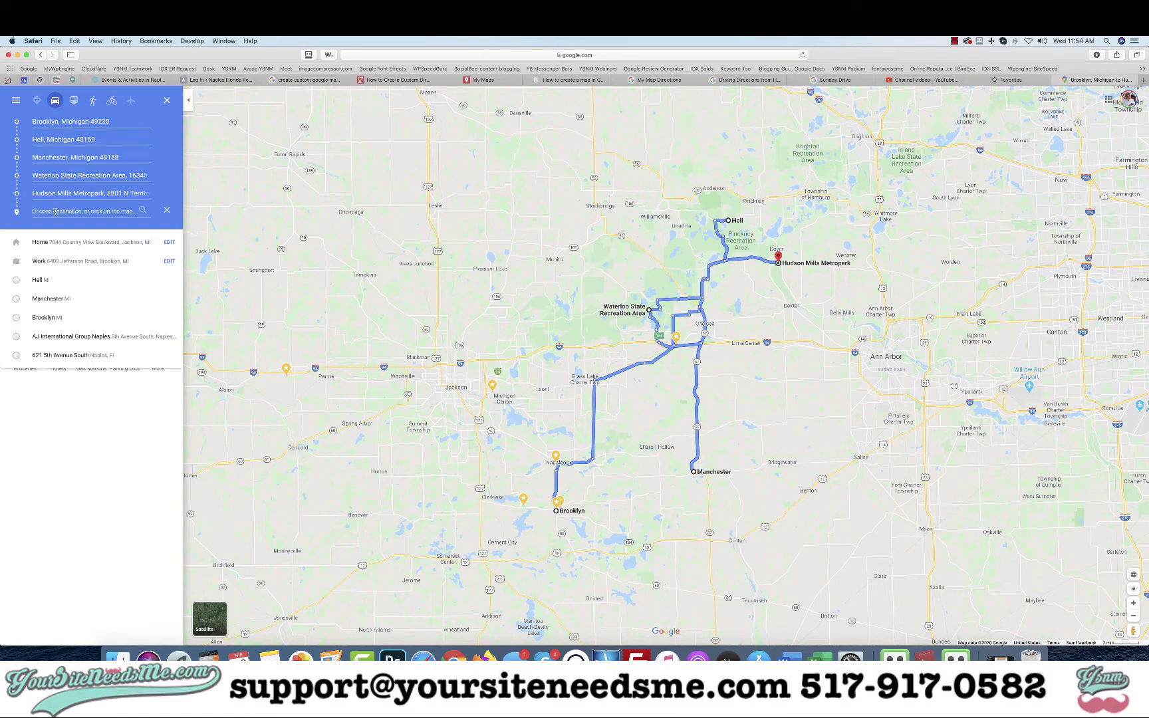
{"action": "type", "text": "Grass Lake"}
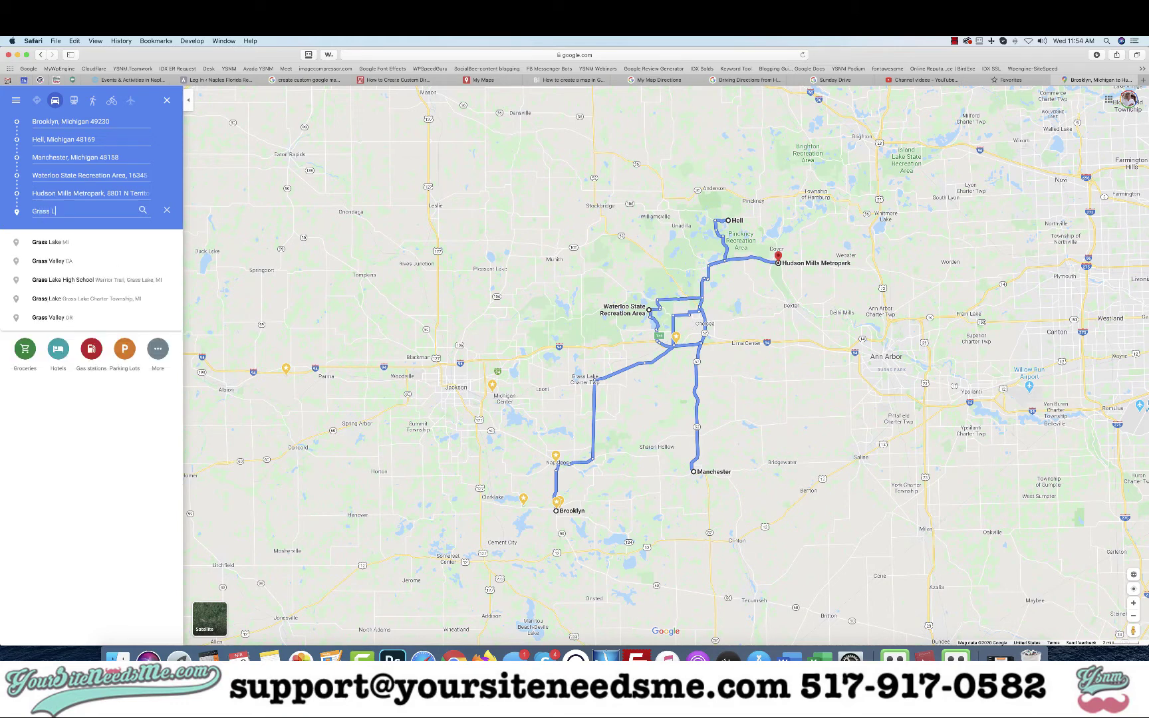
{"action": "left_click", "coordinate": [86, 280]}
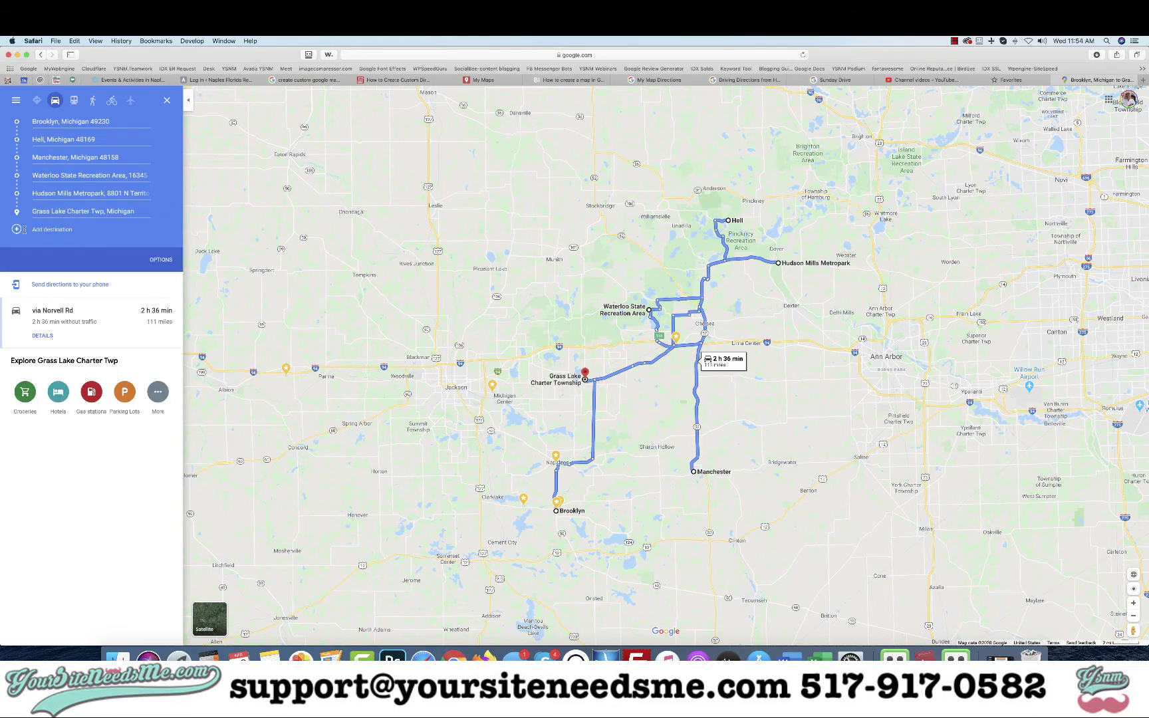
{"action": "left_click", "coordinate": [44, 230]}
{"action": "type", "text": "Brooklyn"}
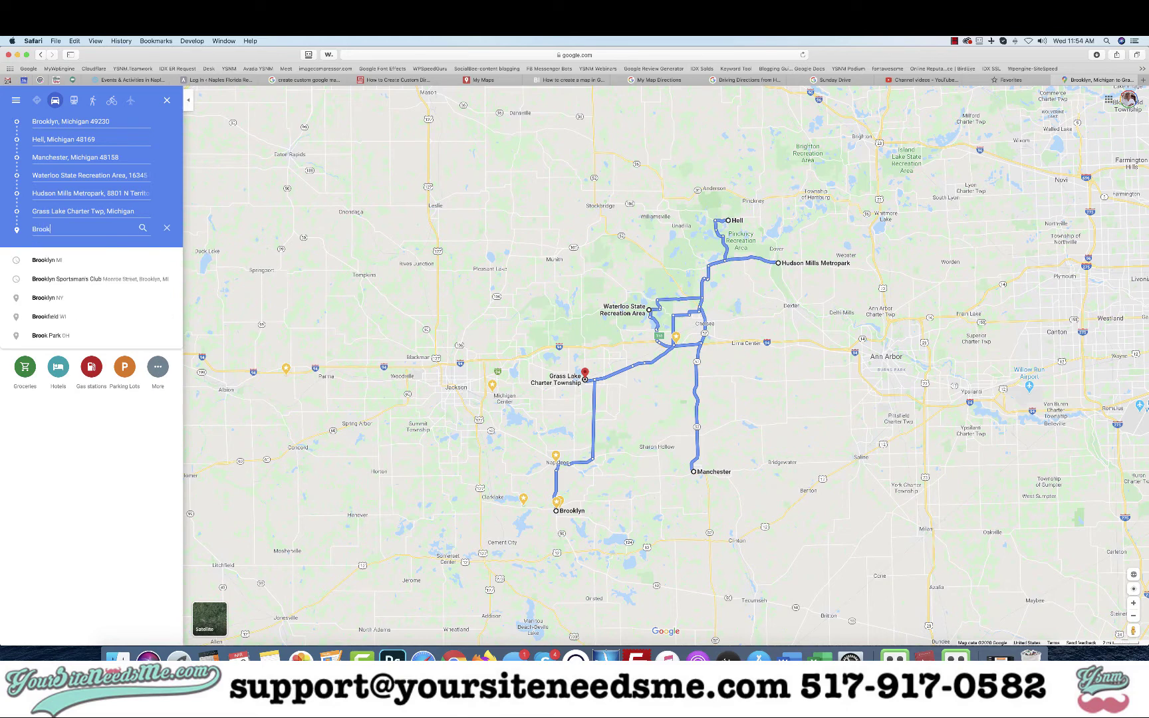
{"action": "left_click", "coordinate": [47, 260]}
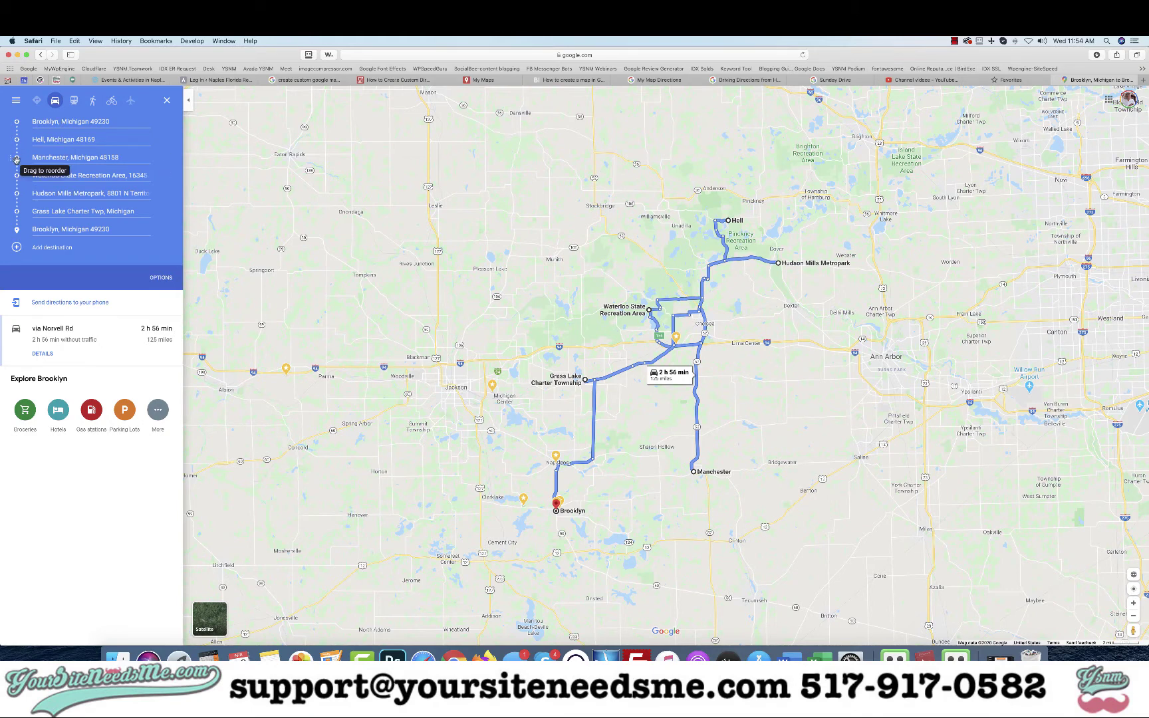
Move Manchester first, add Dexter Mill after it, and move Hudson Mills Metropark ahead of Hell.
{"action": "left_click_drag", "start_coordinate": [16, 159], "coordinate": [16, 142]}
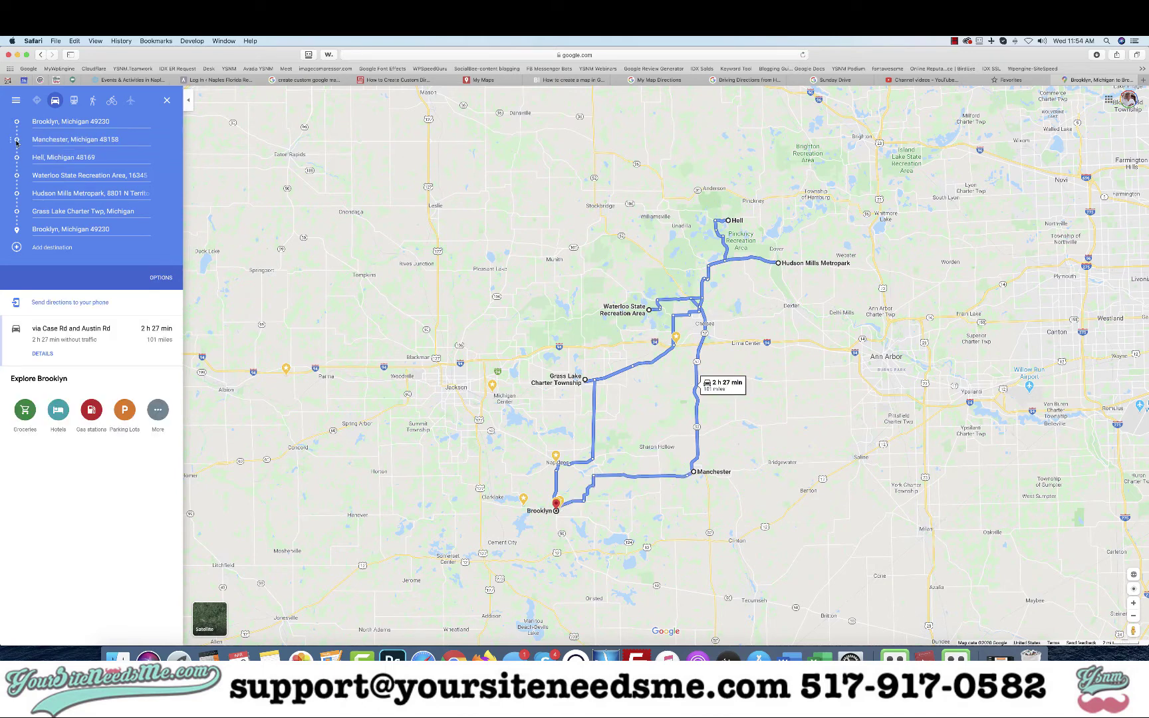
{"action": "left_click", "coordinate": [18, 248]}
{"action": "type", "text": "Dex"}
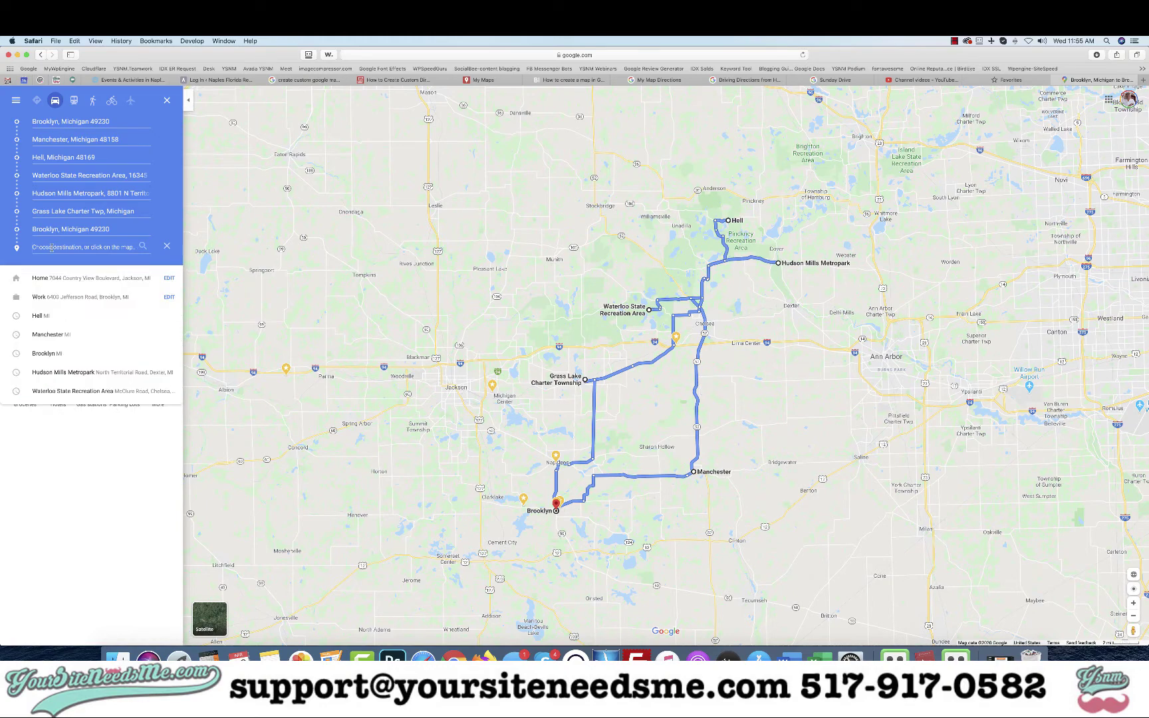
{"action": "type", "text": "ter Mi"}
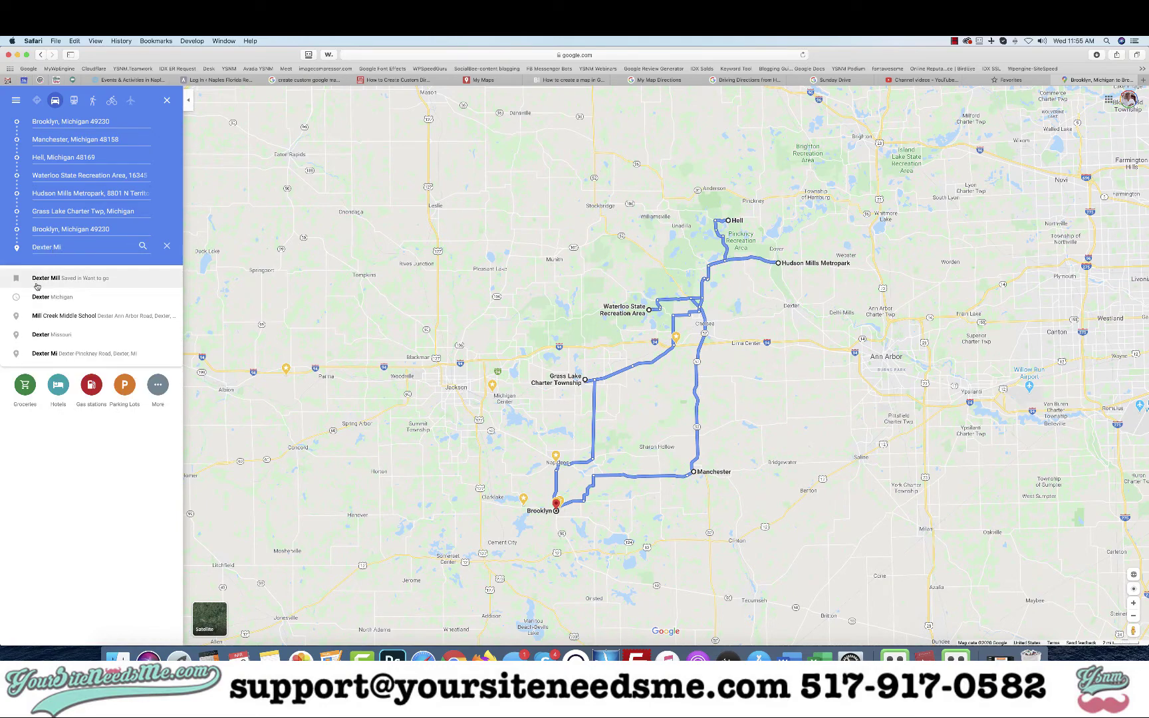
{"action": "left_click", "coordinate": [41, 279]}
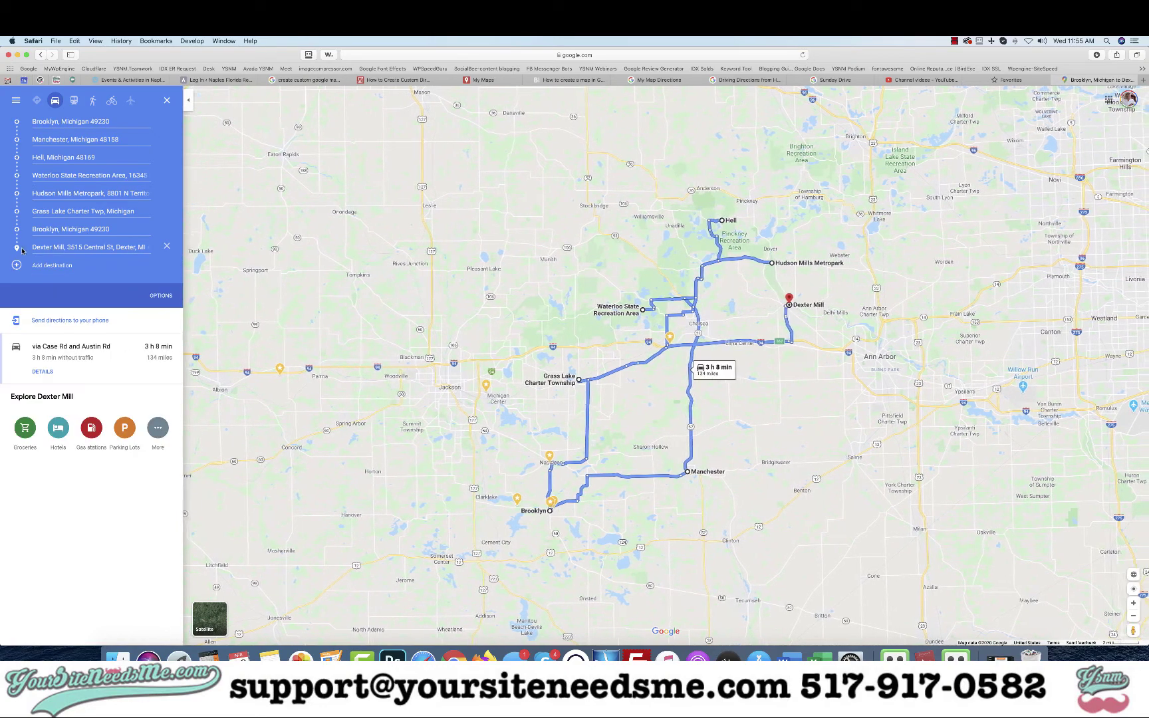
{"action": "left_click_drag", "start_coordinate": [16, 249], "coordinate": [17, 158]}
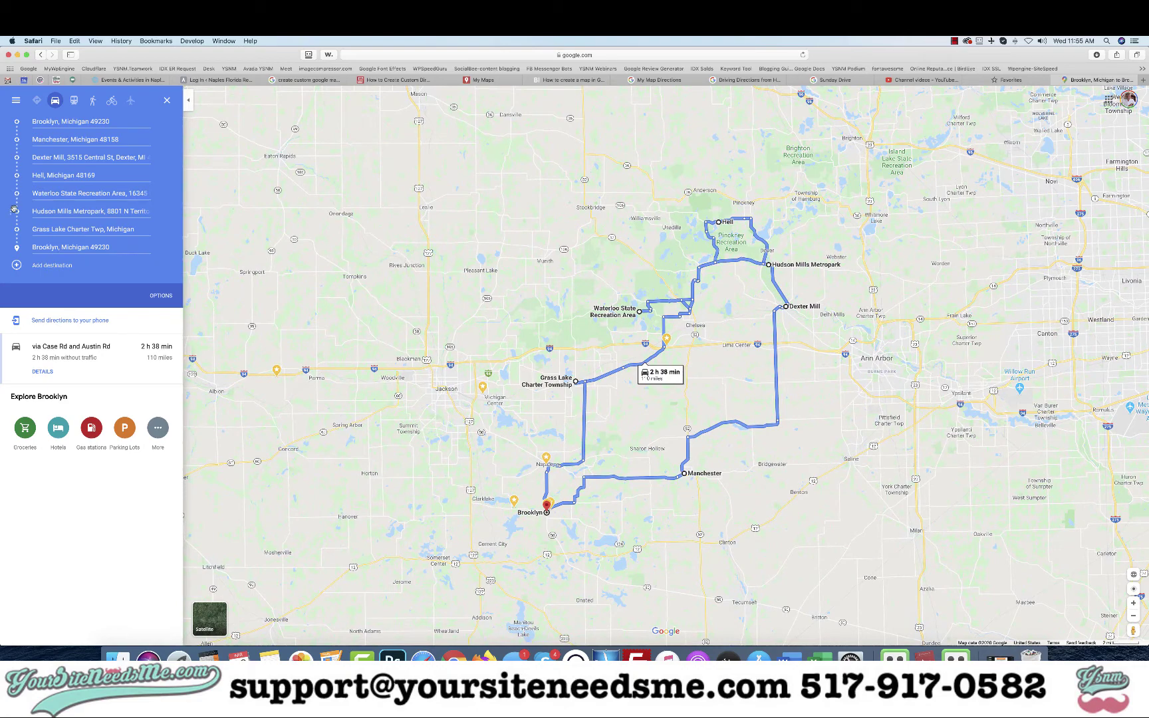
{"action": "left_click_drag", "start_coordinate": [17, 211], "coordinate": [17, 175]}
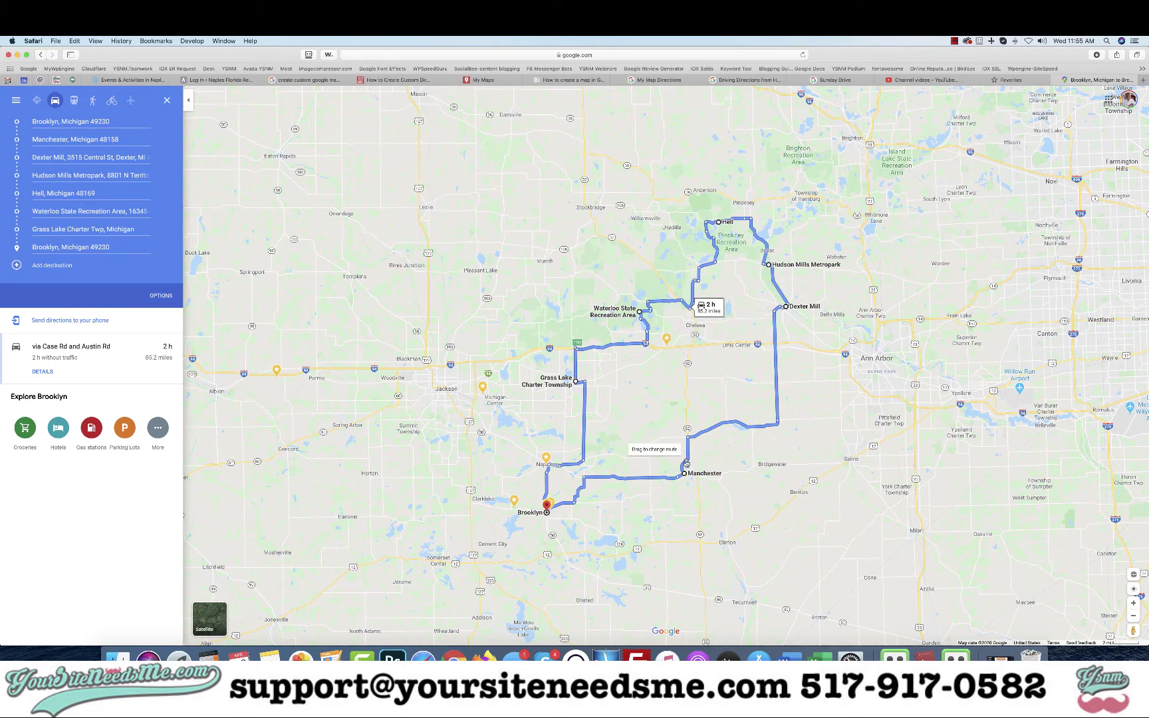
Drag the route near Manchester and Ann Arbor onto other roads, totalling 2 h 5 min, 87.4 miles.
{"action": "scroll", "coordinate": [686, 463], "scroll_direction": "up", "scroll_amount": 2}
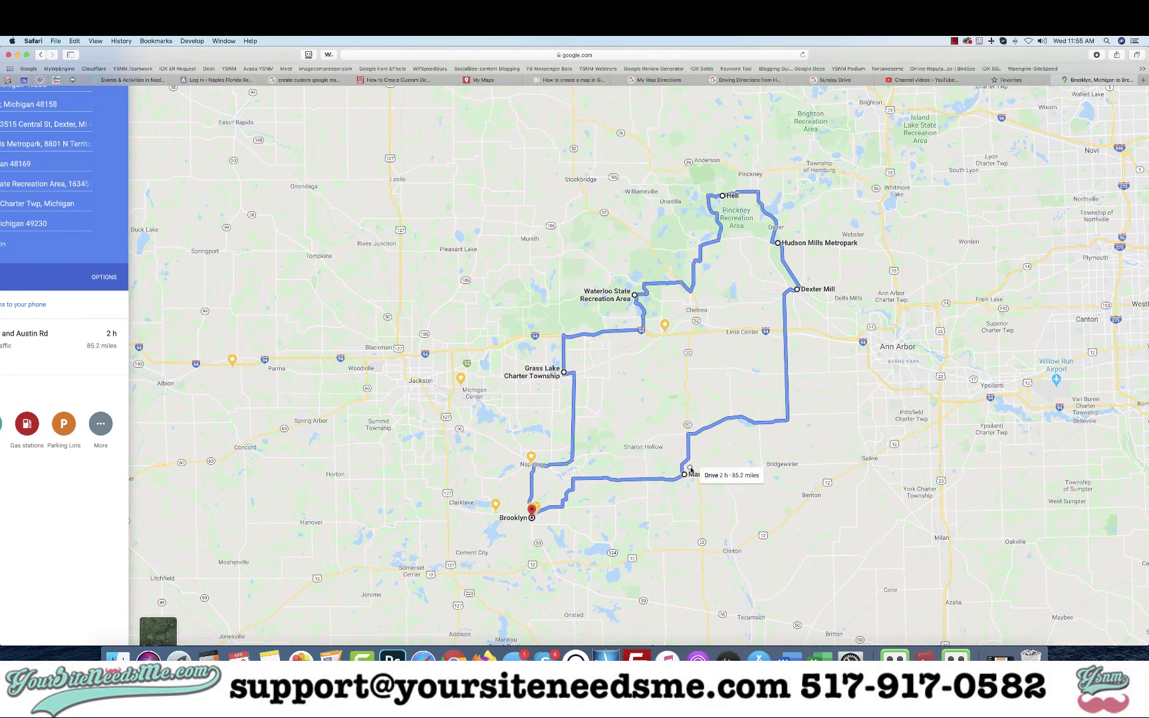
{"action": "left_click_drag", "start_coordinate": [690, 469], "coordinate": [760, 459]}
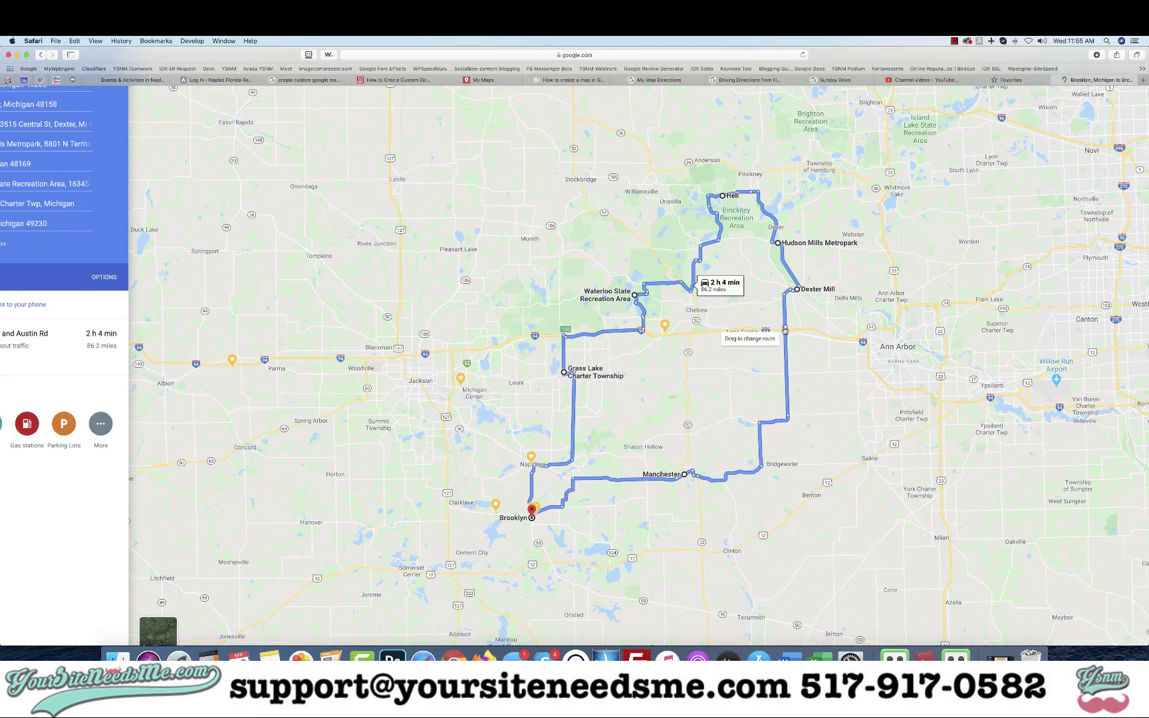
{"action": "left_click_drag", "start_coordinate": [786, 365], "coordinate": [768, 373]}
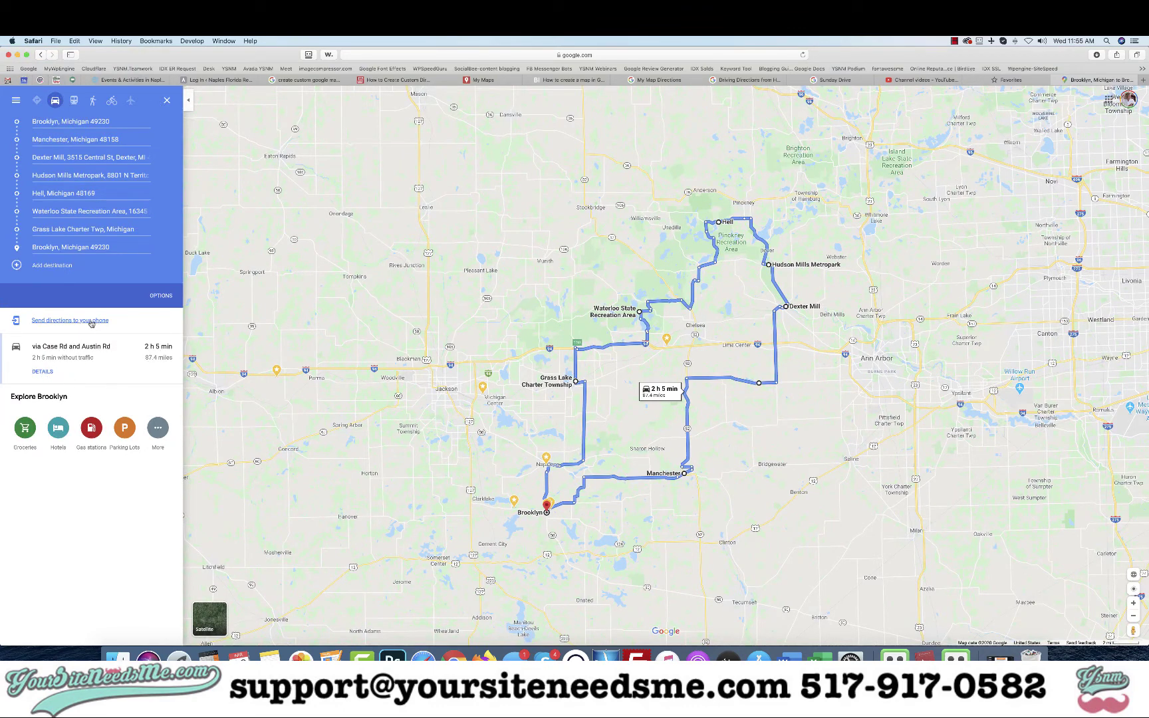
{"action": "left_click", "coordinate": [67, 321]}
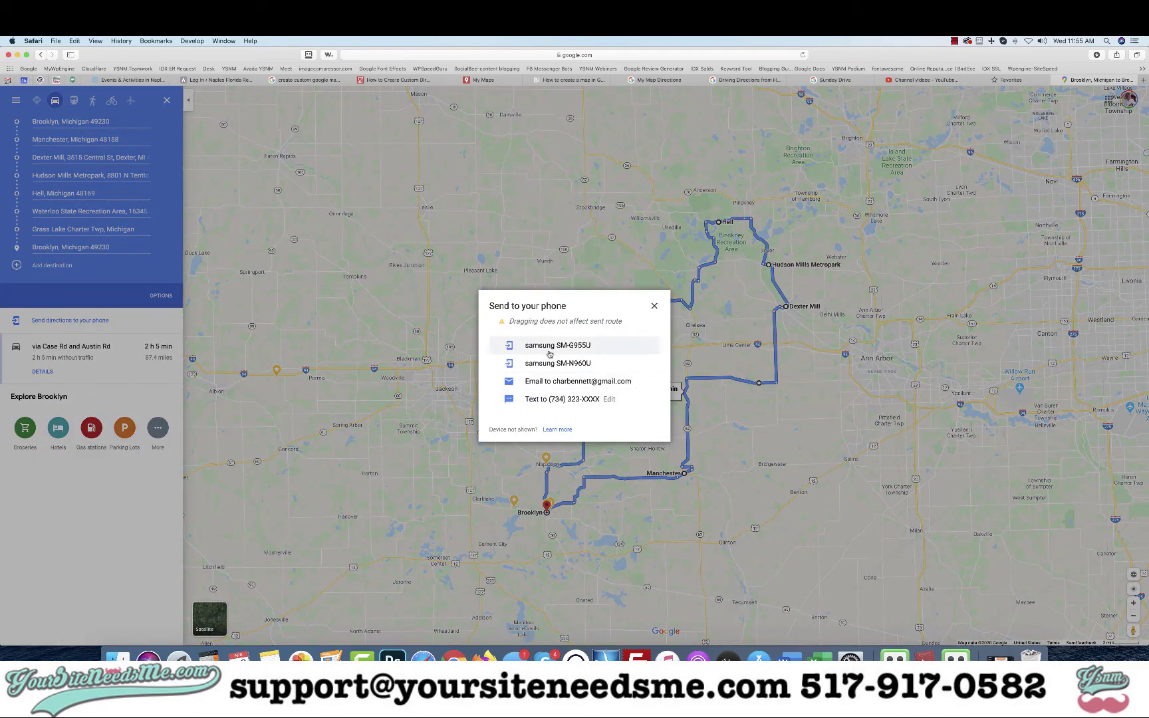
{"action": "left_click", "coordinate": [652, 307]}
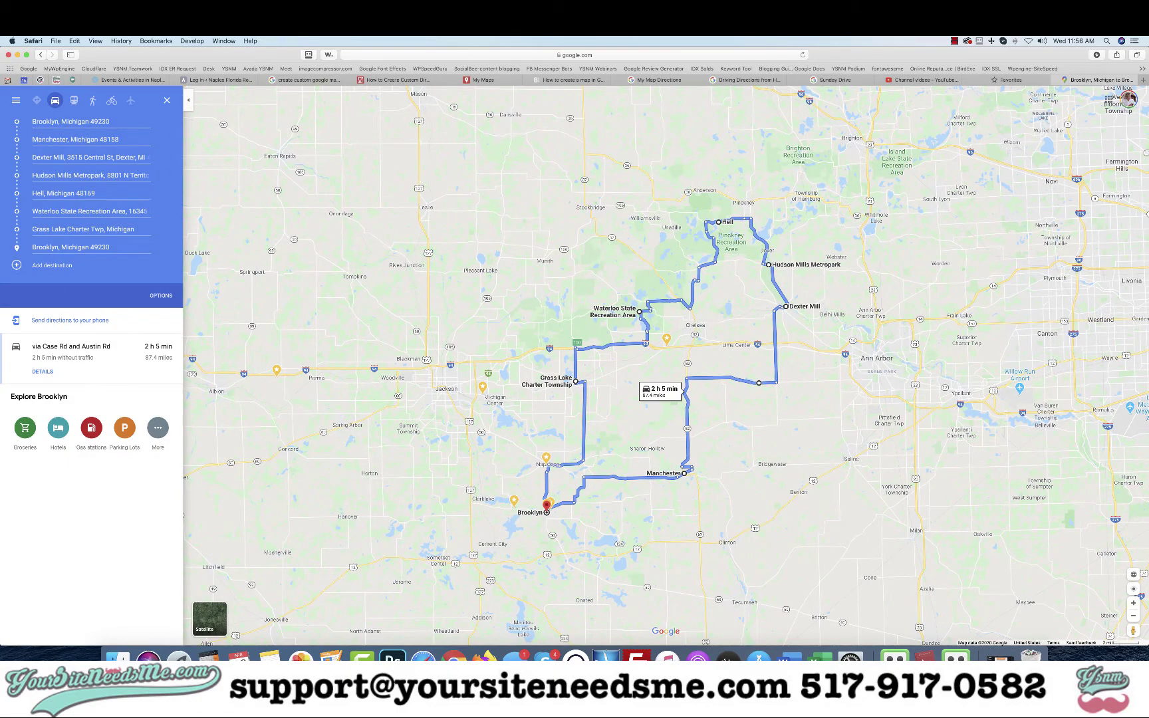
Open Share or embed map for the route, view the embed code, then return to the short link.
{"action": "left_click", "coordinate": [16, 101]}
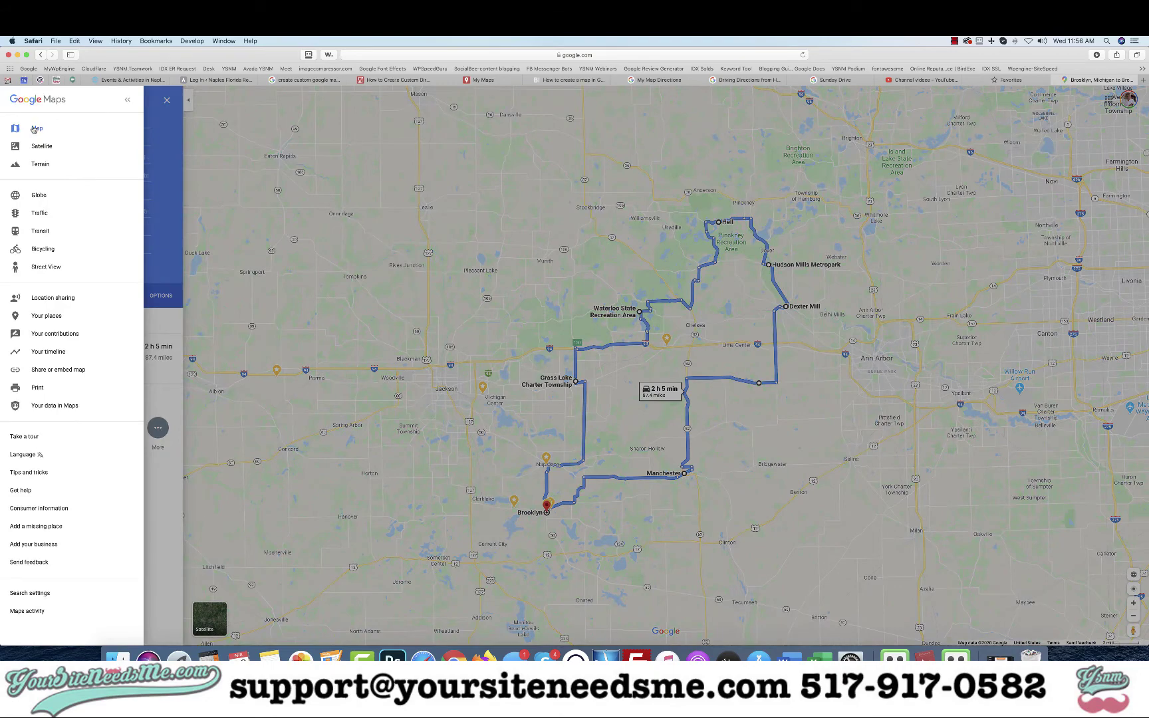
{"action": "left_click", "coordinate": [45, 371]}
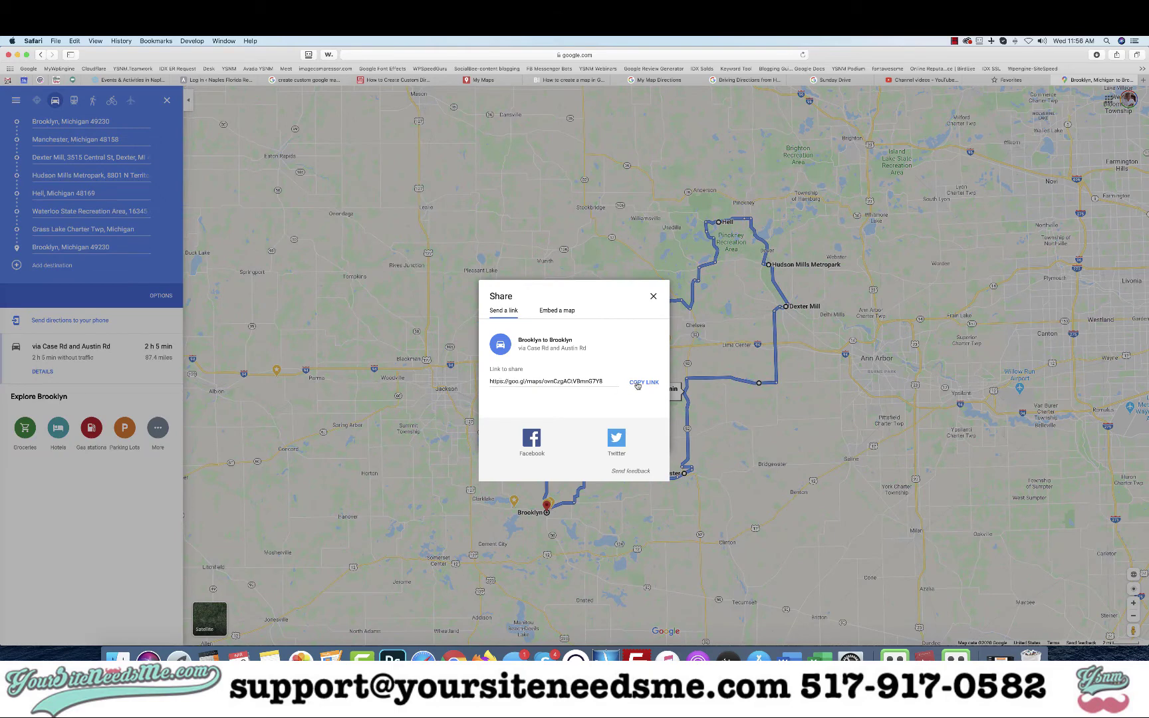
{"action": "left_click", "coordinate": [557, 310]}
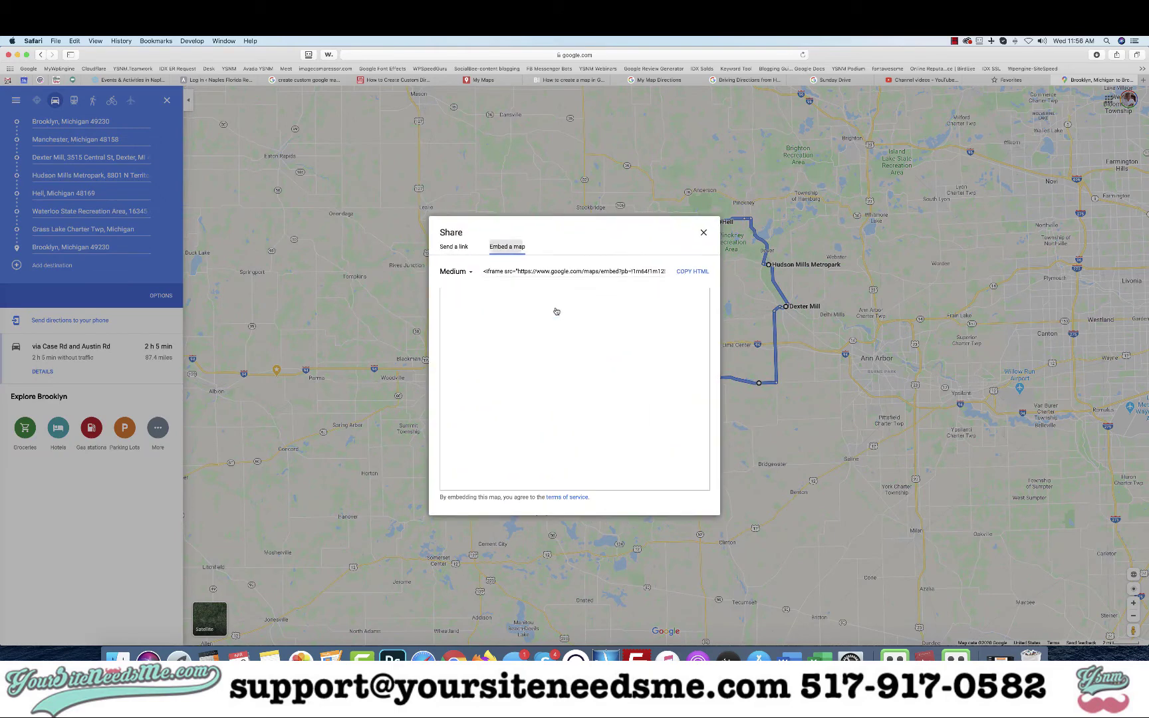
{"action": "left_click", "coordinate": [455, 248]}
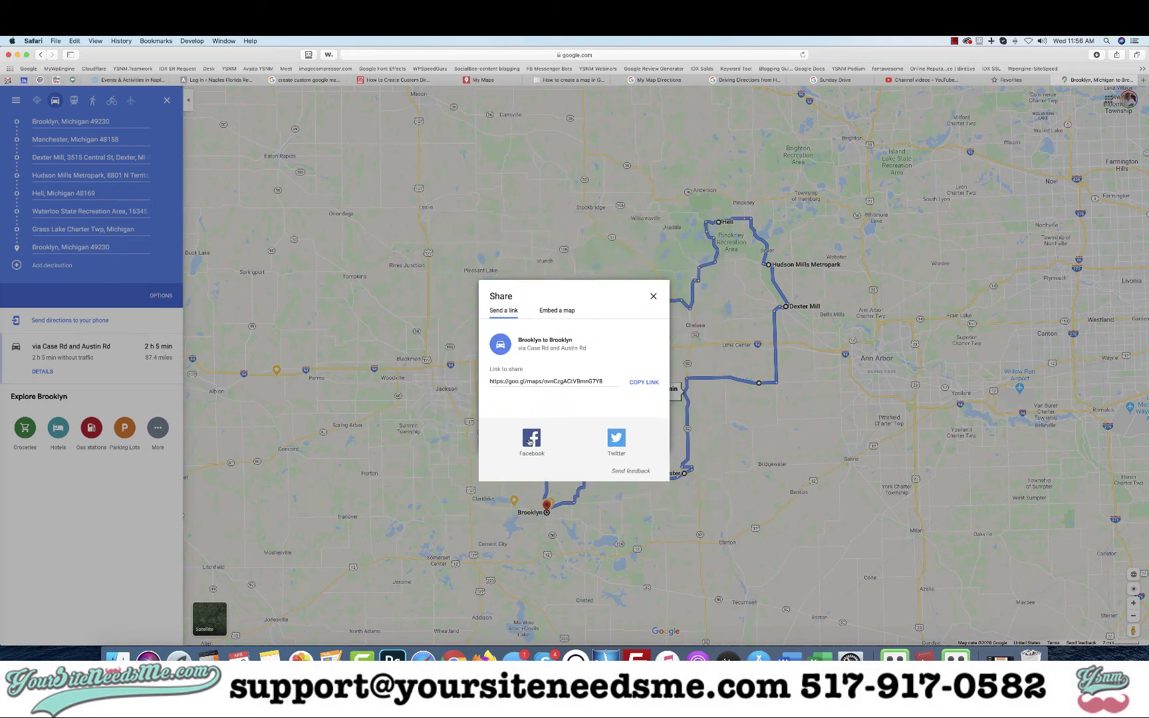